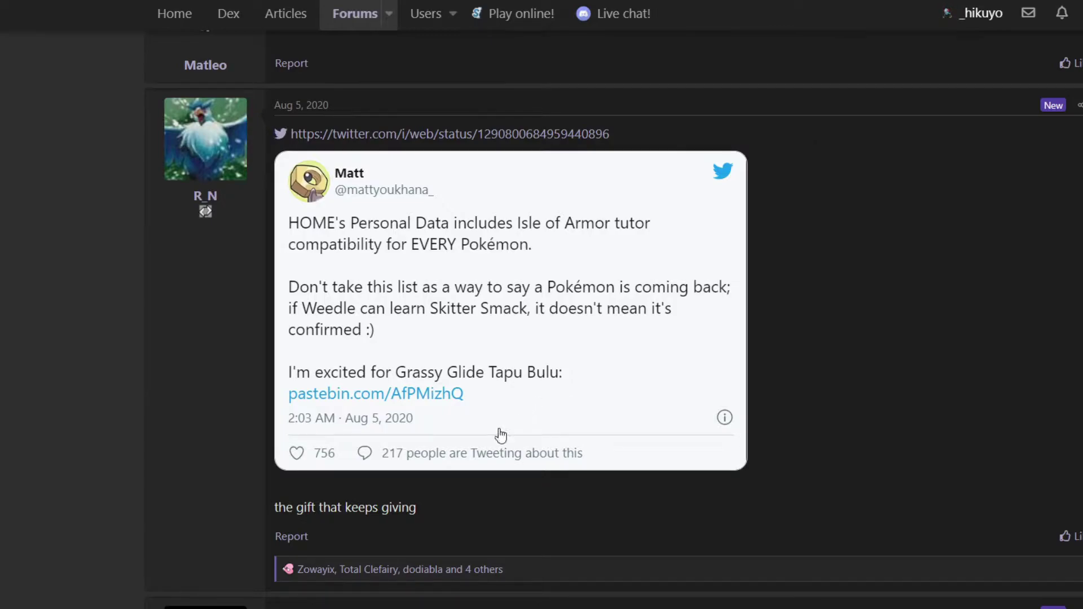
- Read through the forum posts sharing the tweet about Isle of Armor tutor compatibility for every Pokémon
scroll(492, 536, up, 1)
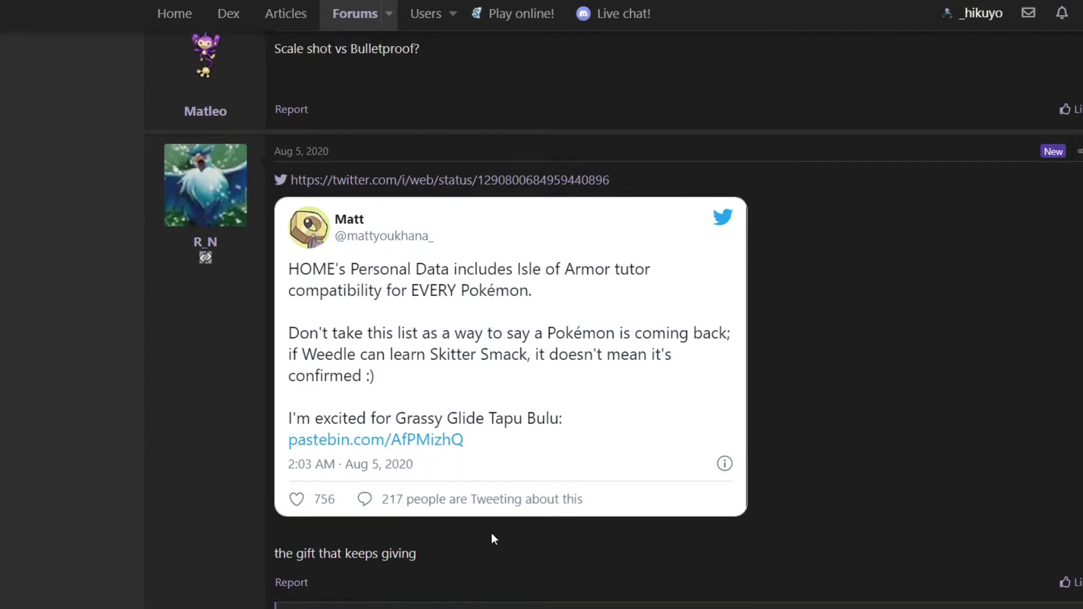
scroll(492, 534, down, 1)
scroll(493, 544, up, 1)
scroll(593, 522, down, 2)
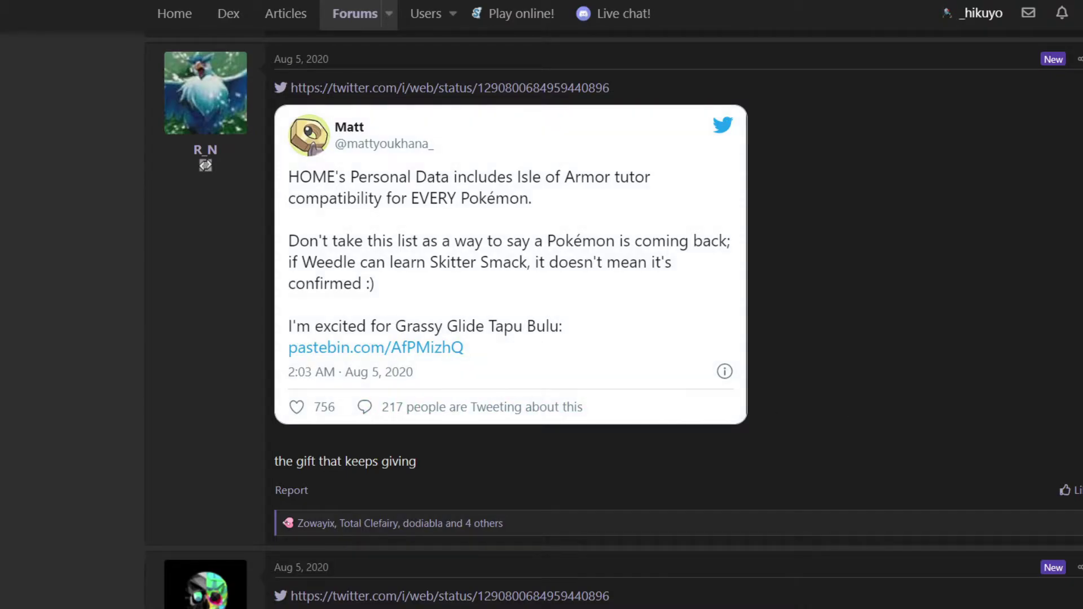
scroll(979, 416, down, 5)
scroll(349, 441, down, 5)
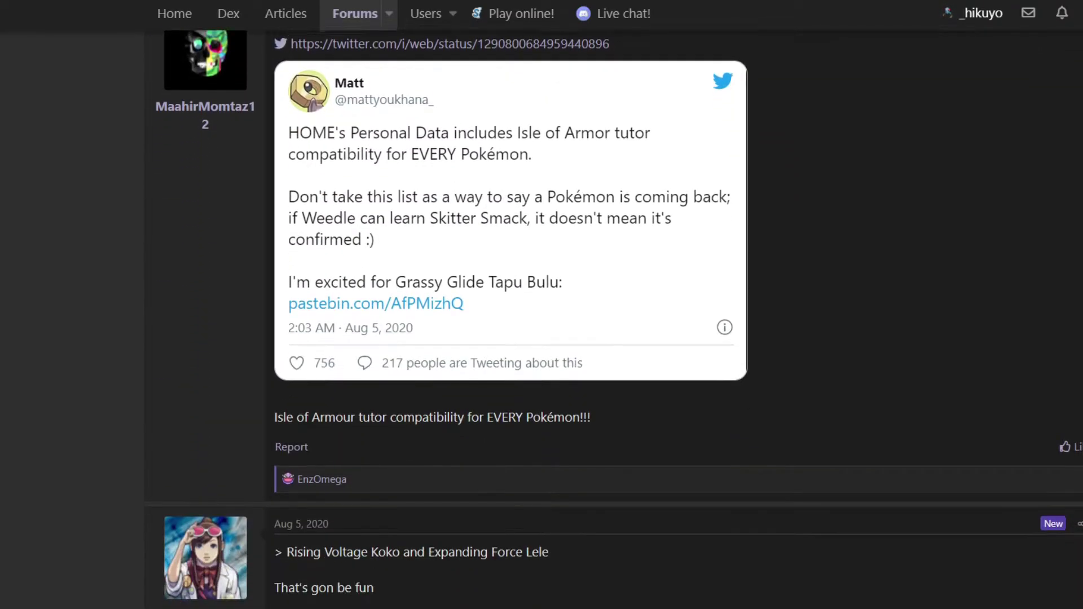
scroll(344, 468, down, 1)
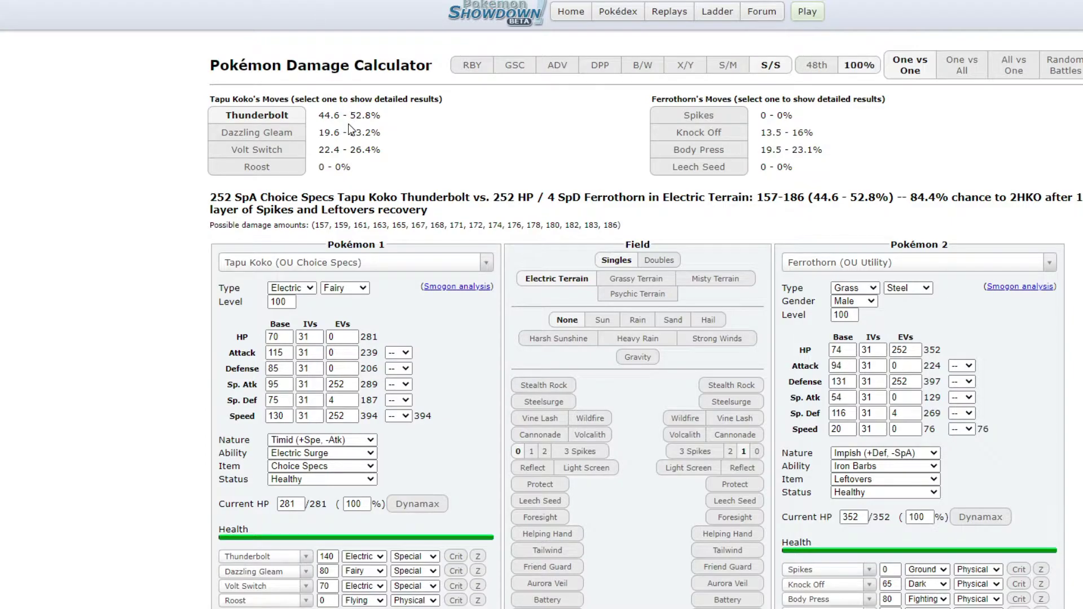
- Set the entry hazards on Ferrothorn's side to Stealth Rock with 0 layers of Spikes
double_click(329, 115)
click(325, 132)
click(755, 385)
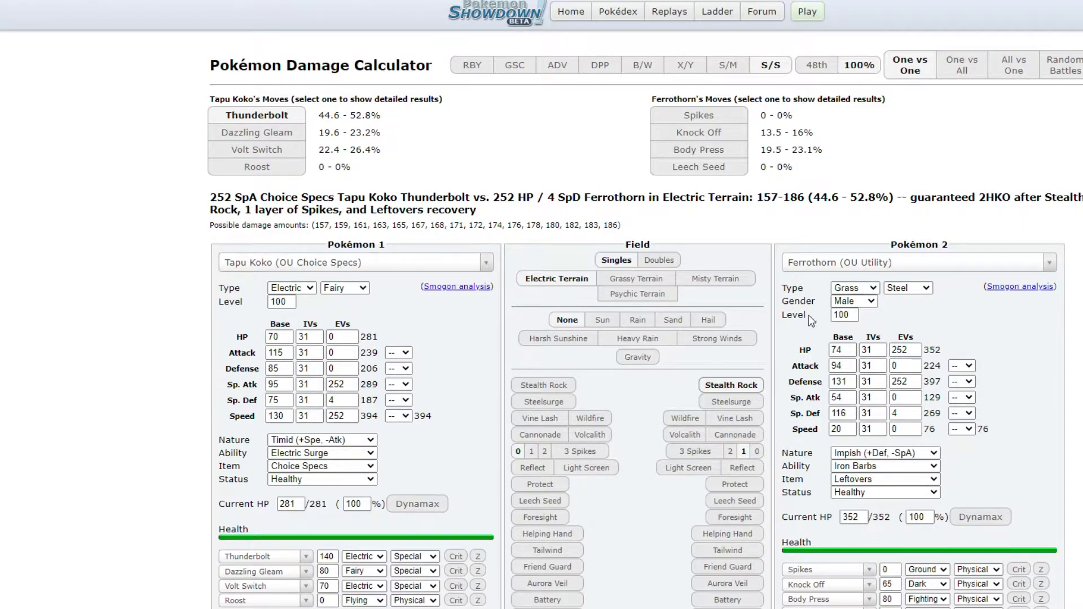
click(734, 387)
click(757, 452)
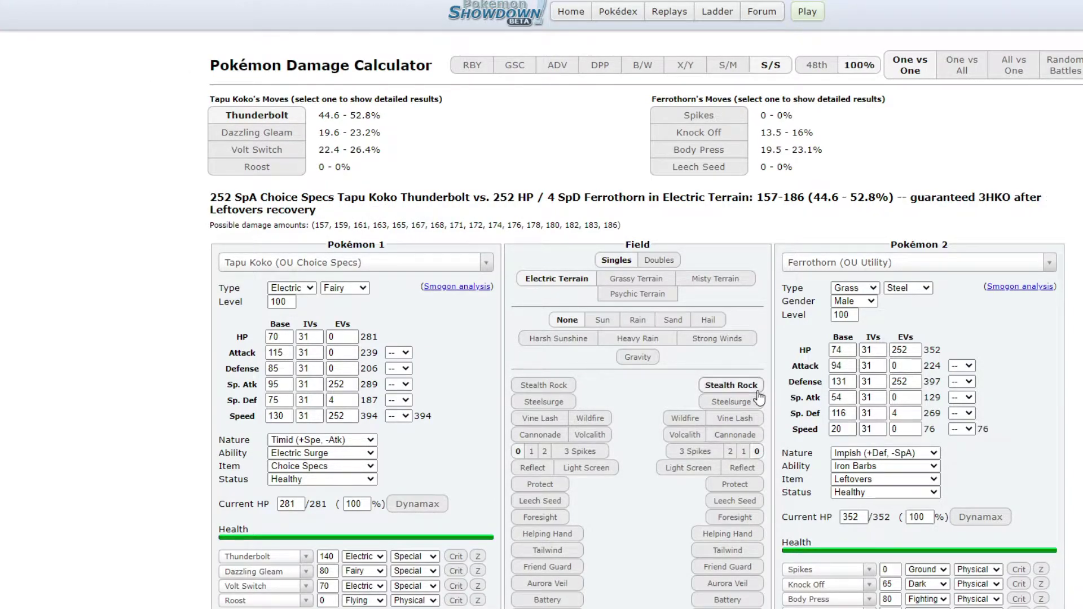
click(731, 386)
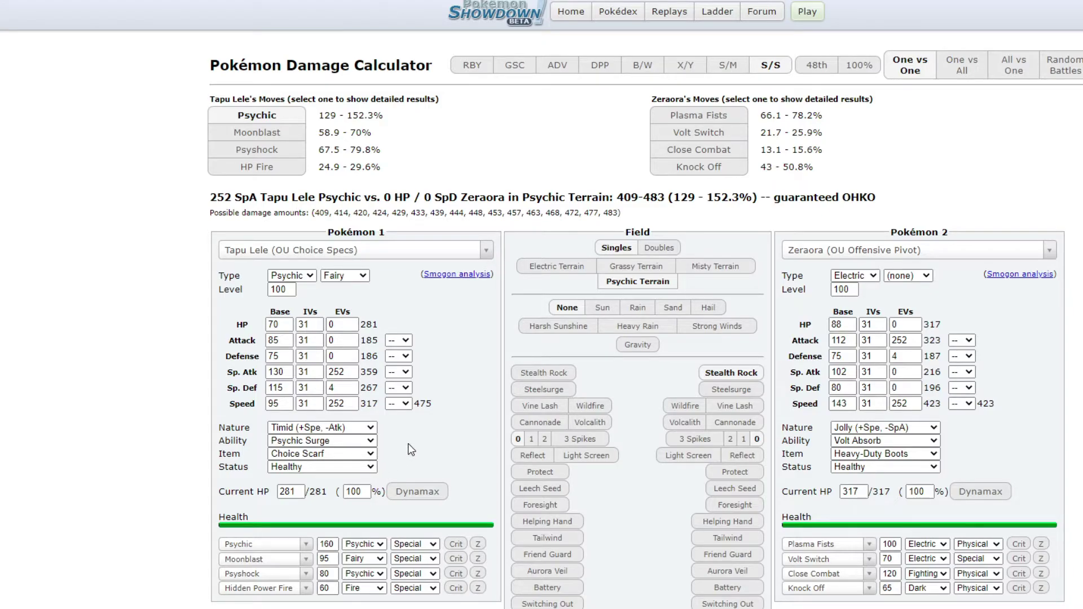
- Change Tapu Lele's first move to Expanding Force and examine its damage range against Zeraora
click(244, 543)
text(exp)
key(Return)
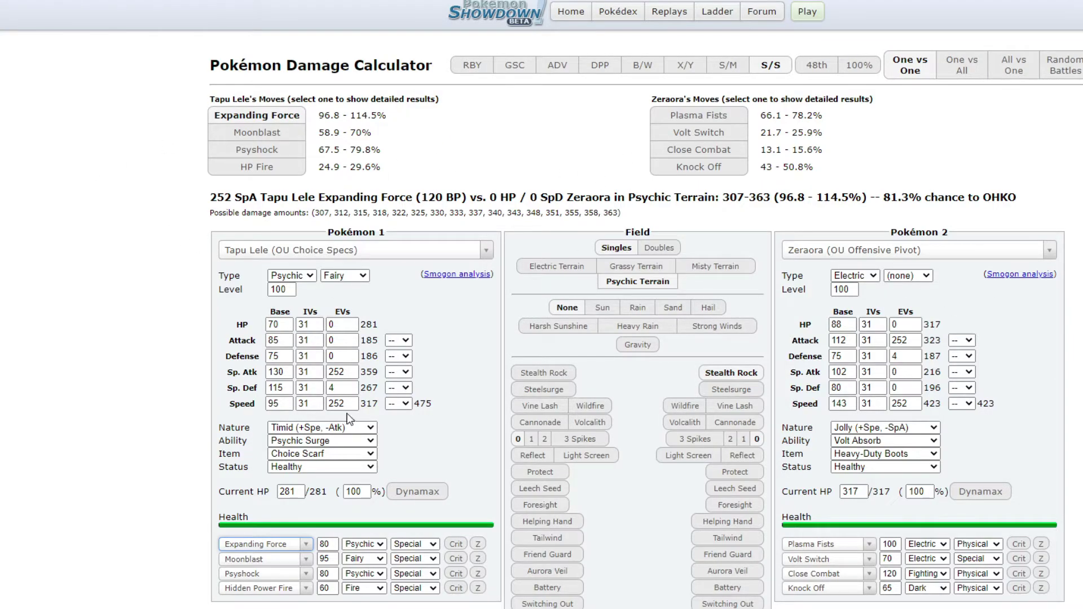
double_click(321, 116)
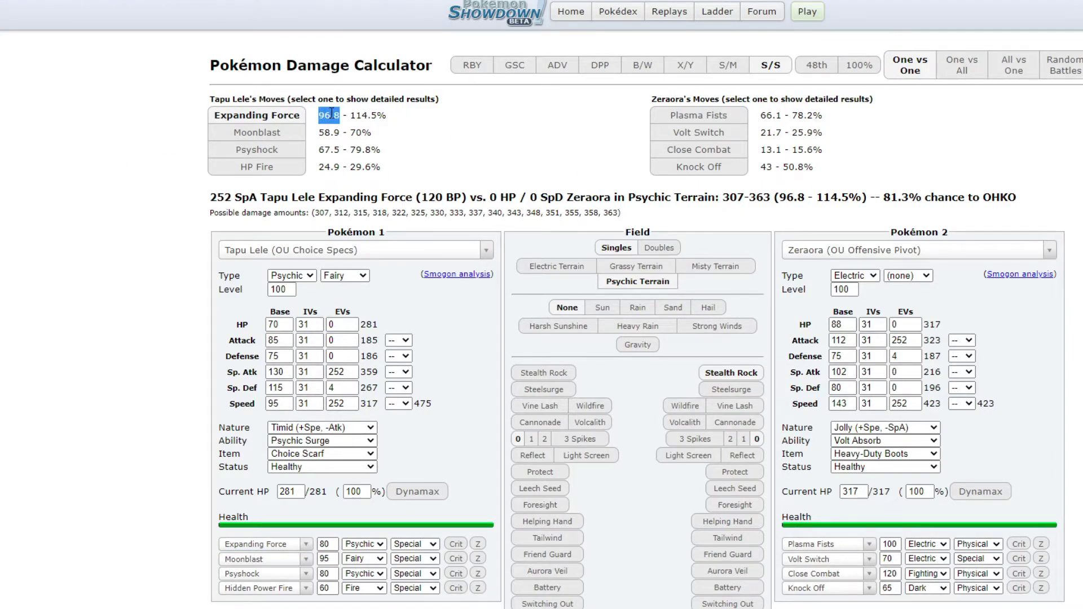
triple_click(353, 115)
double_click(356, 116)
click(356, 117)
- Change Tapu Lele's first move to Psychic and set its base power to 160
click(286, 545)
text(psy)
key(Up)
key(Up)
key(Up)
key(Up)
key(Return)
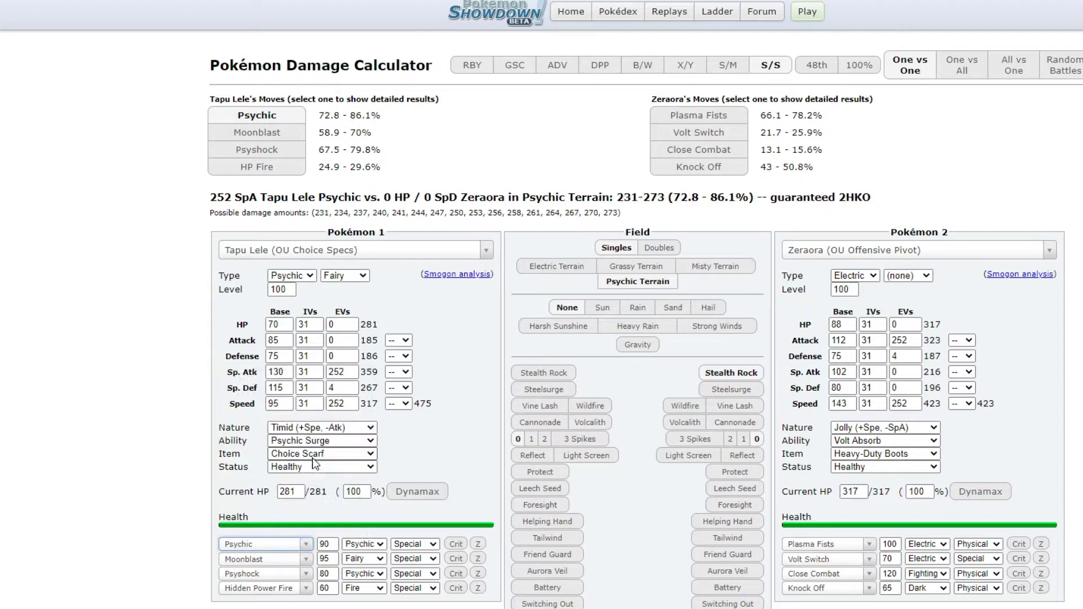
double_click(329, 543)
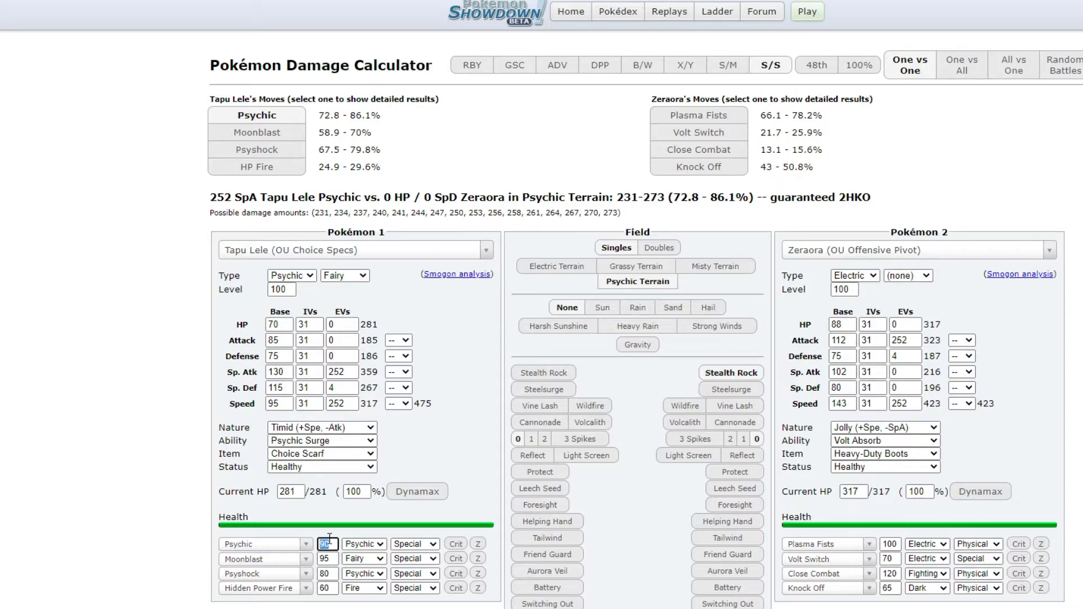
text(16)
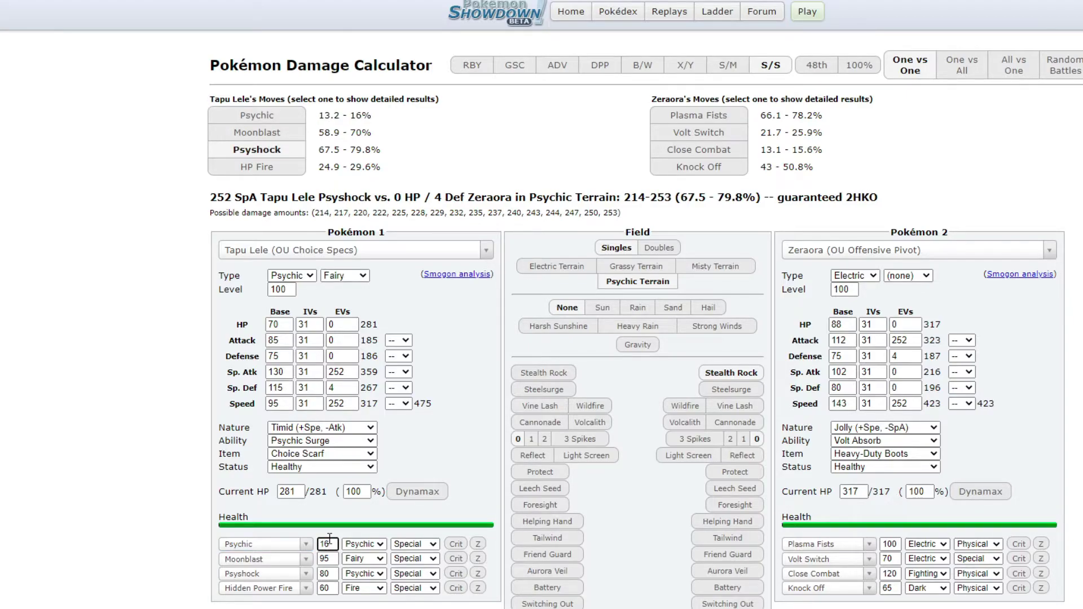
text(0)
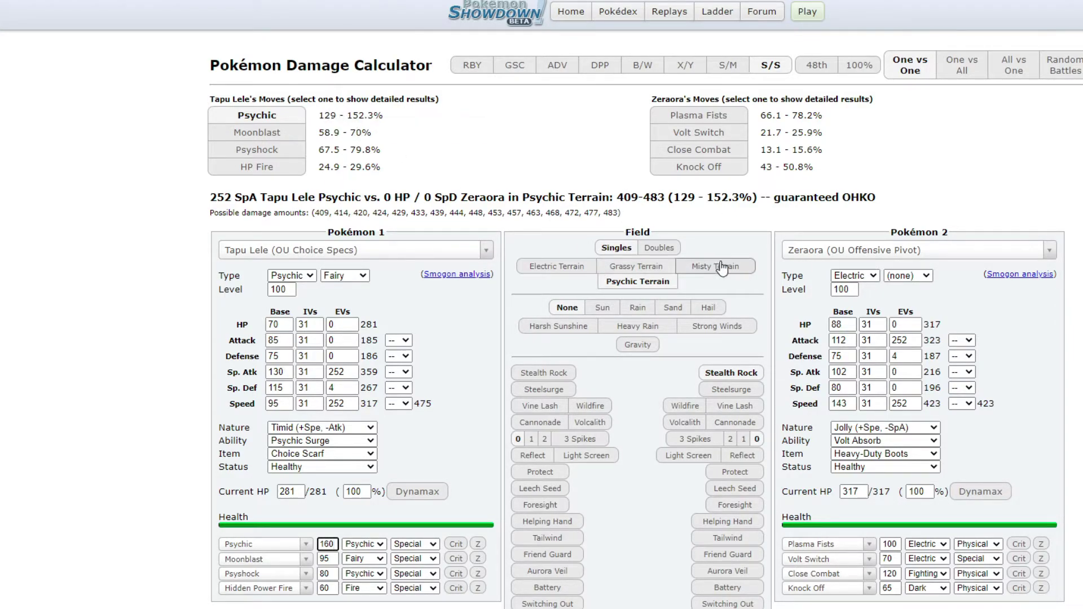
- Load Ferrothorn's OU Utility set as the opposing Pokémon and show the detailed result for Psychic
click(795, 252)
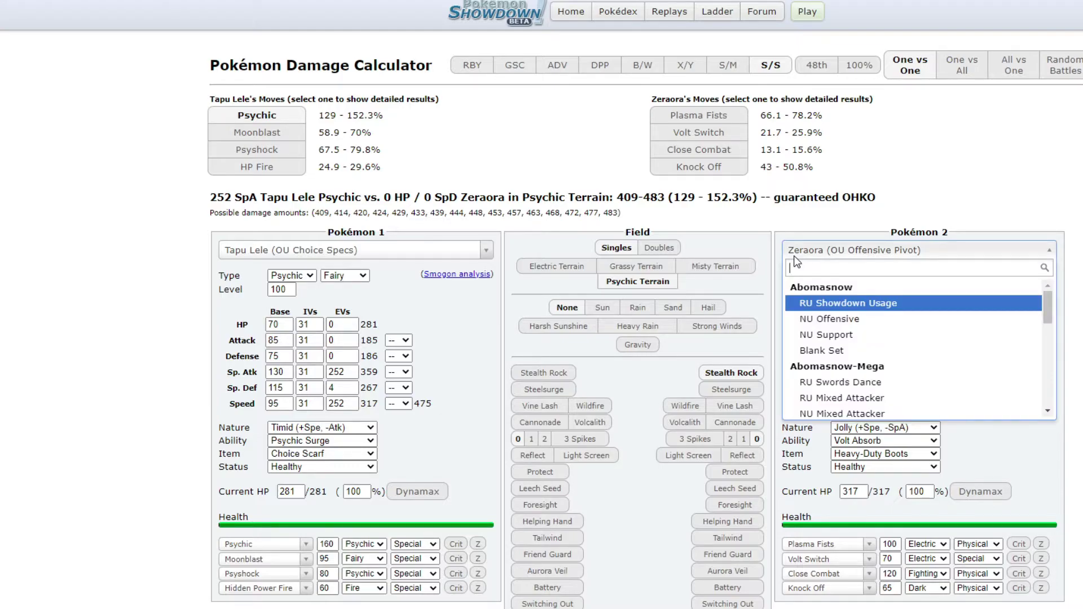
text(ferroth)
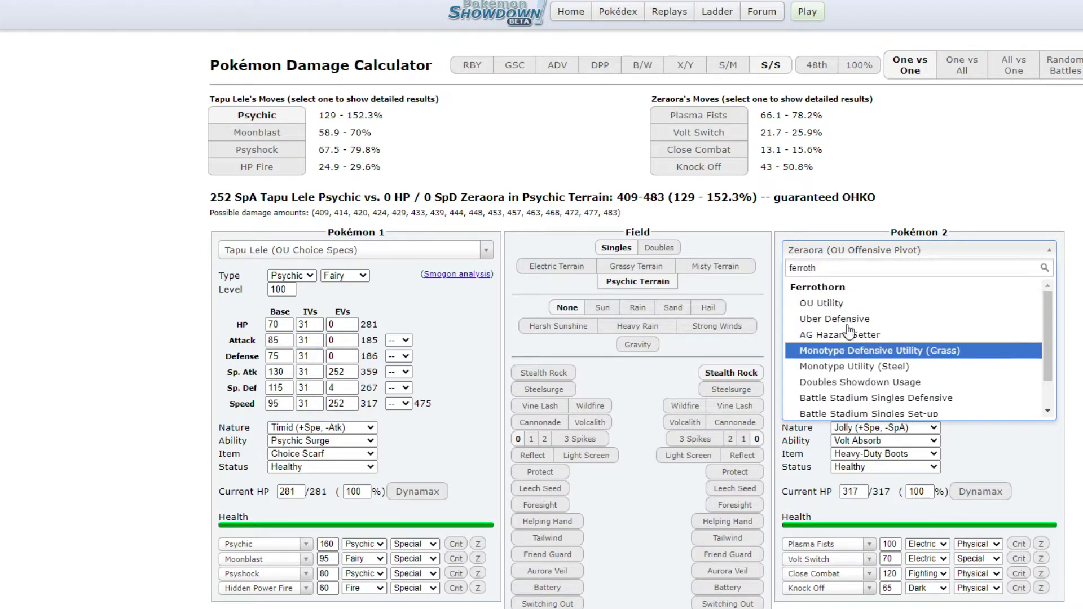
click(847, 305)
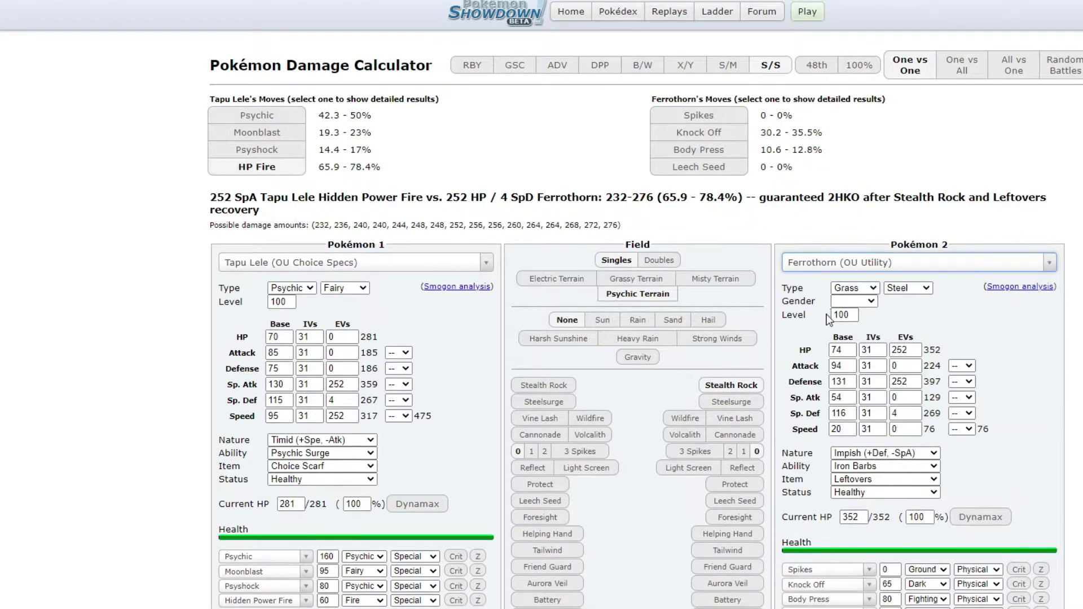
click(248, 116)
- Change Tapu Lele's item to Choice Specs and show the detailed result for Psychic against Ferrothorn
click(339, 466)
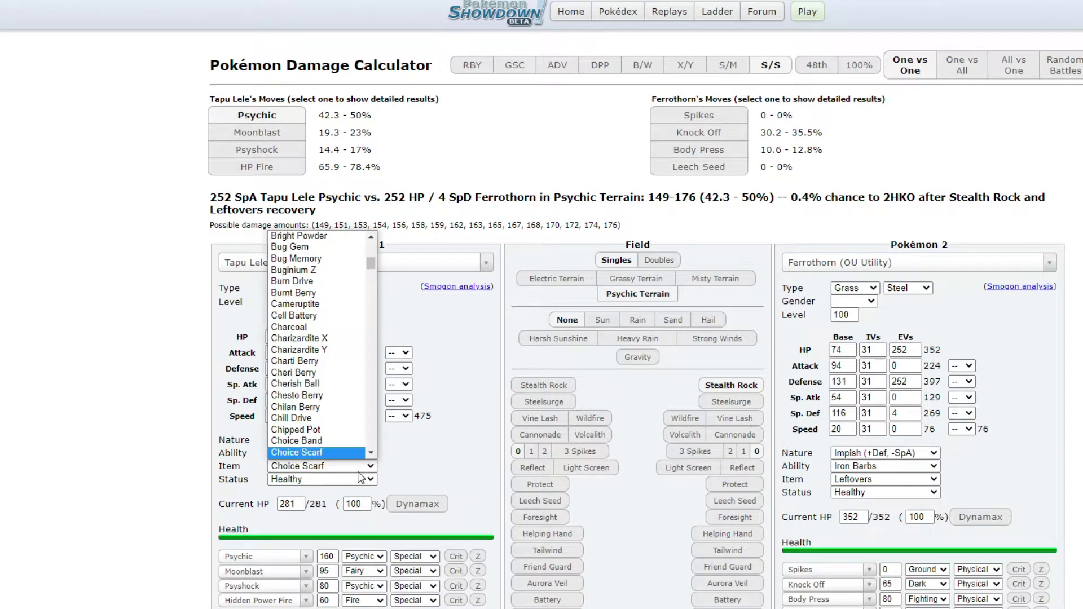
scroll(350, 451, down, 1)
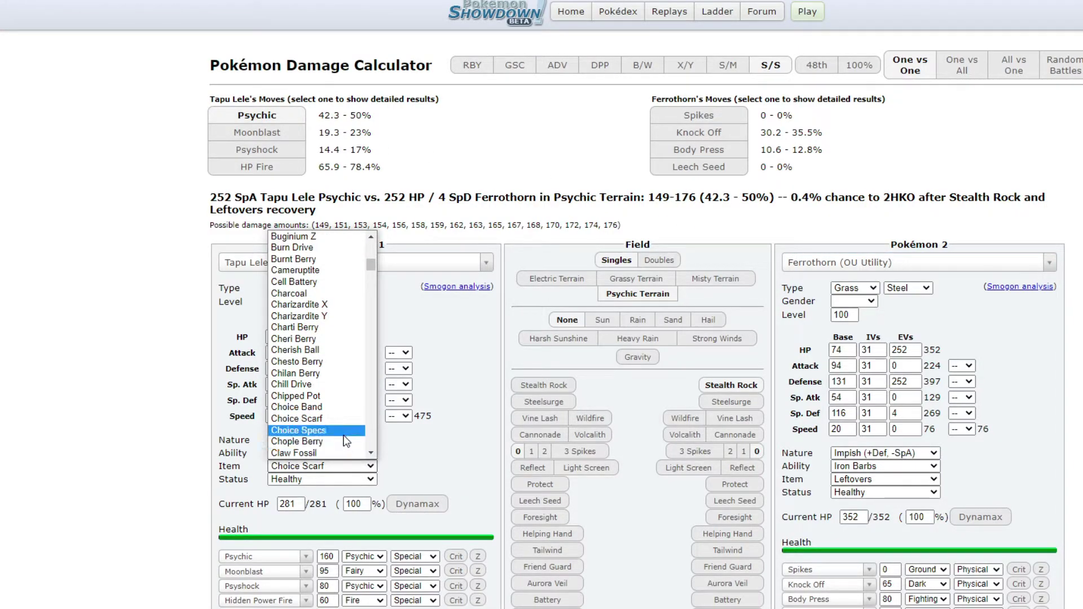
click(345, 432)
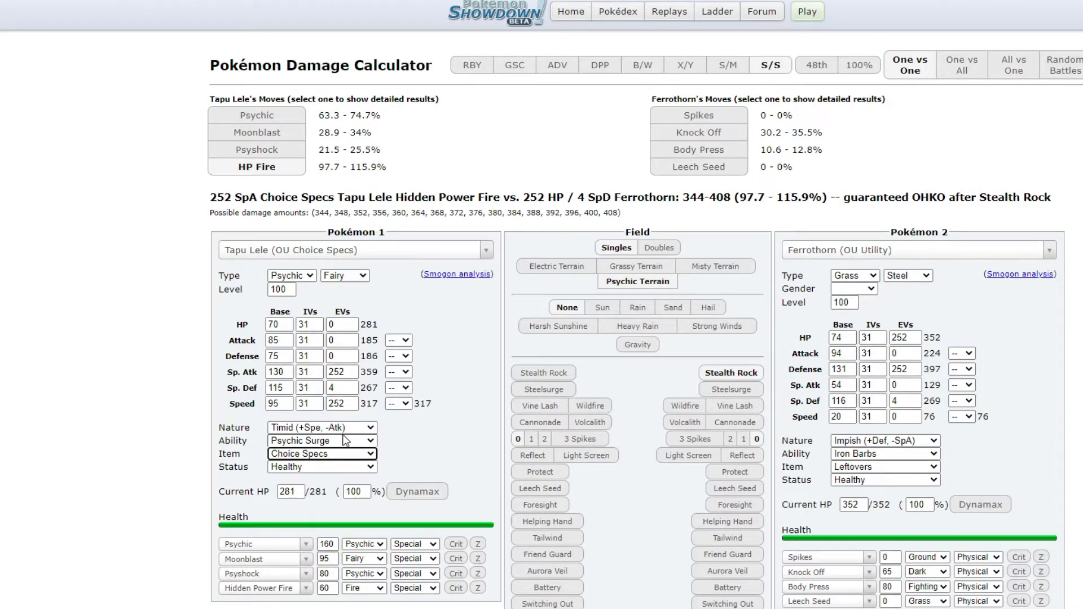
click(293, 113)
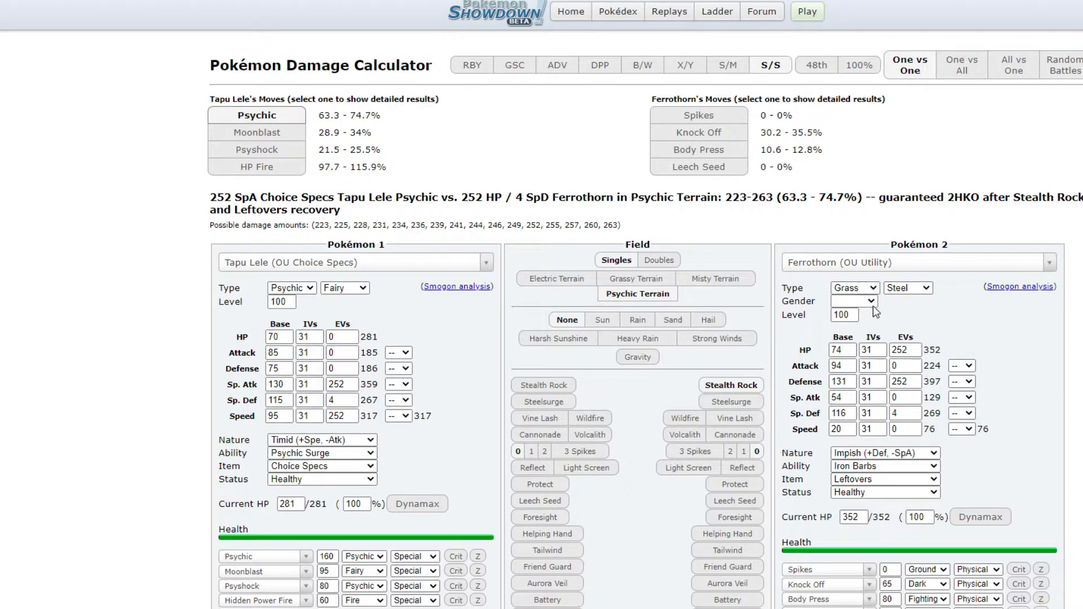
- Load Heatran's OU Specially Defensive set as the opposing Pokémon and examine Psychic's damage result
click(851, 263)
text(heatra)
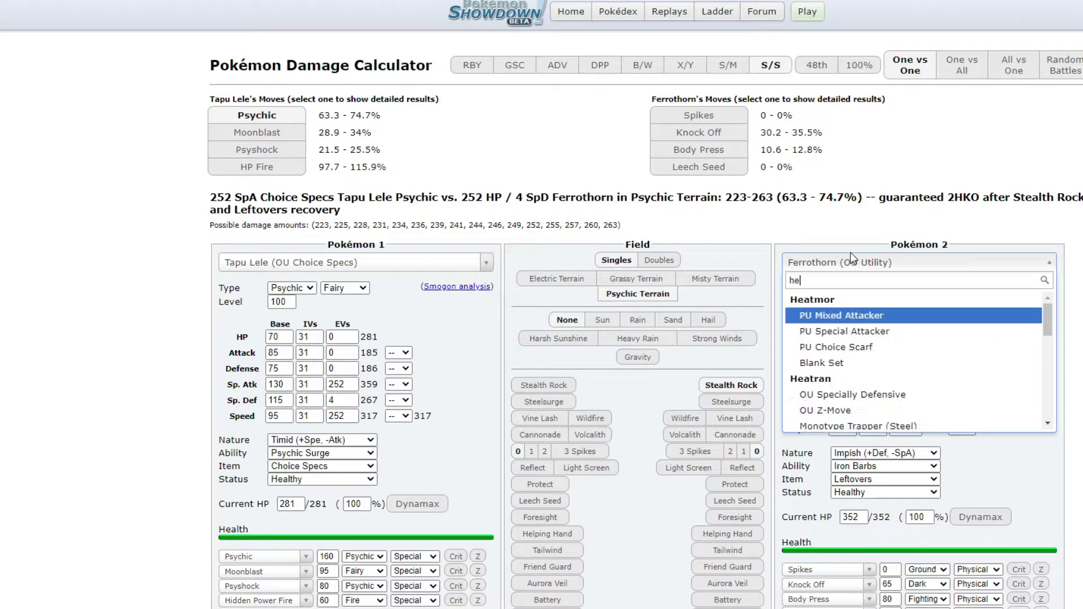
key(Return)
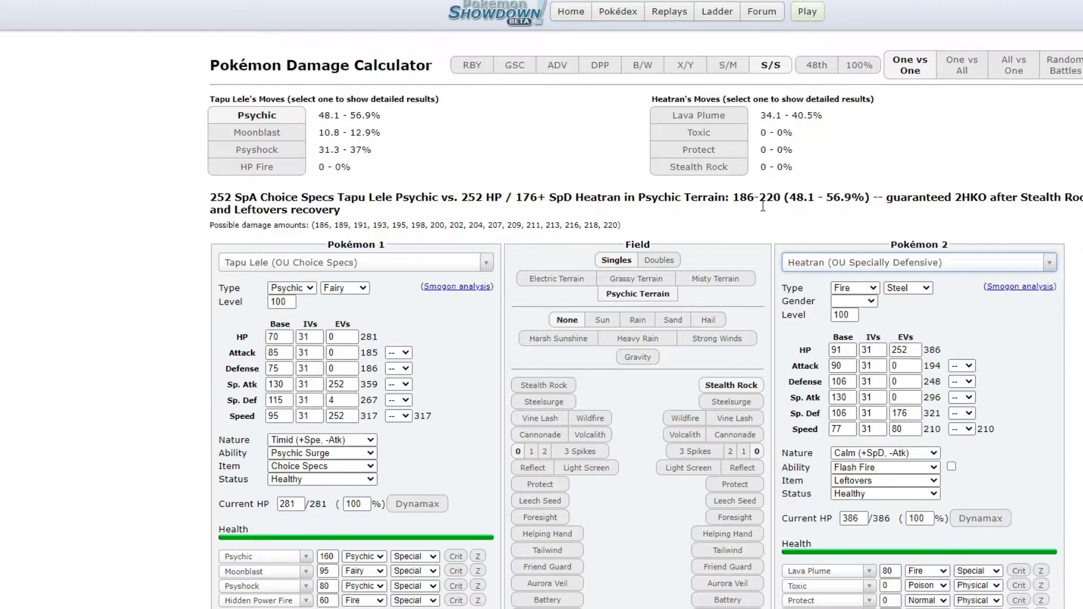
click(853, 262)
drag(690, 196, 689, 208)
click(690, 208)
- Load Chansey's OU Defensive set as the opposing Pokémon and examine Psychic's damage range
click(816, 261)
text(chansey)
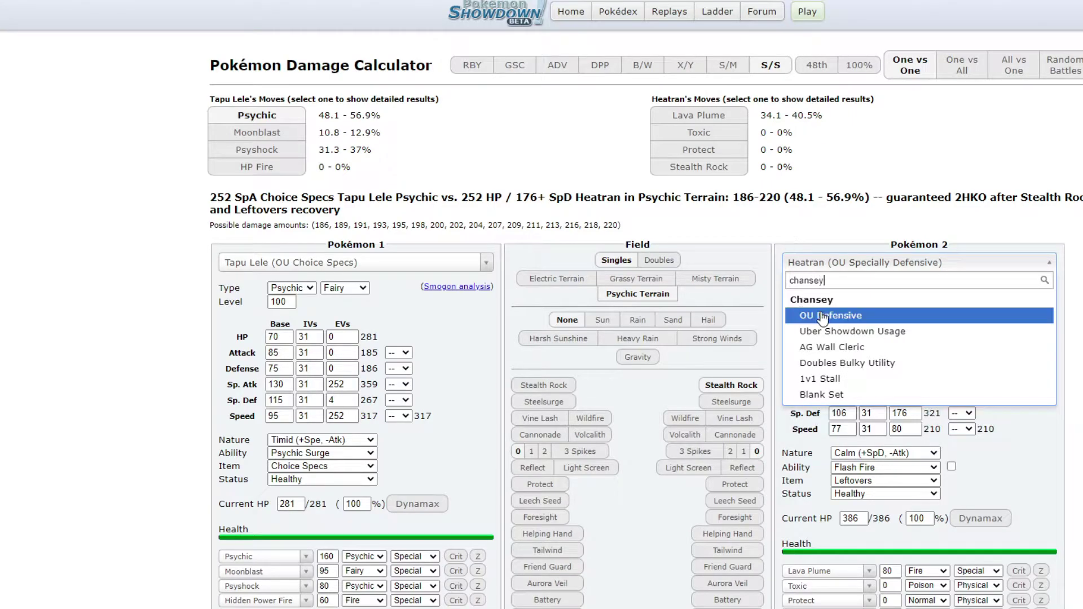
key(Return)
triple_click(321, 110)
click(567, 166)
- Load Blissey's OU Defensive set as the opposing Pokémon and show the detailed result for Psychic
click(825, 261)
click(829, 267)
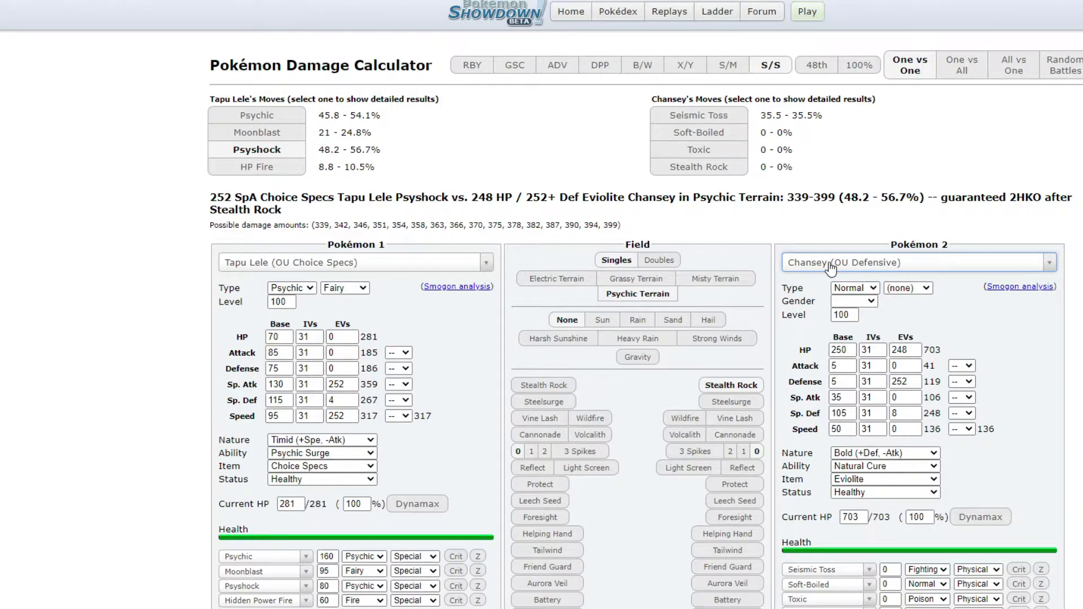
click(831, 267)
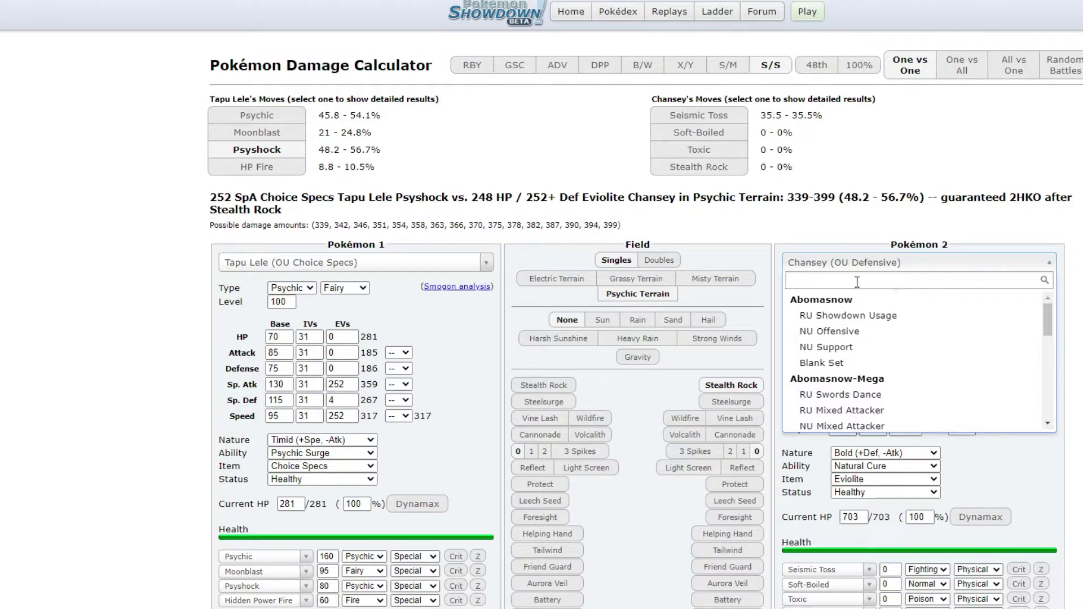
text(blisse)
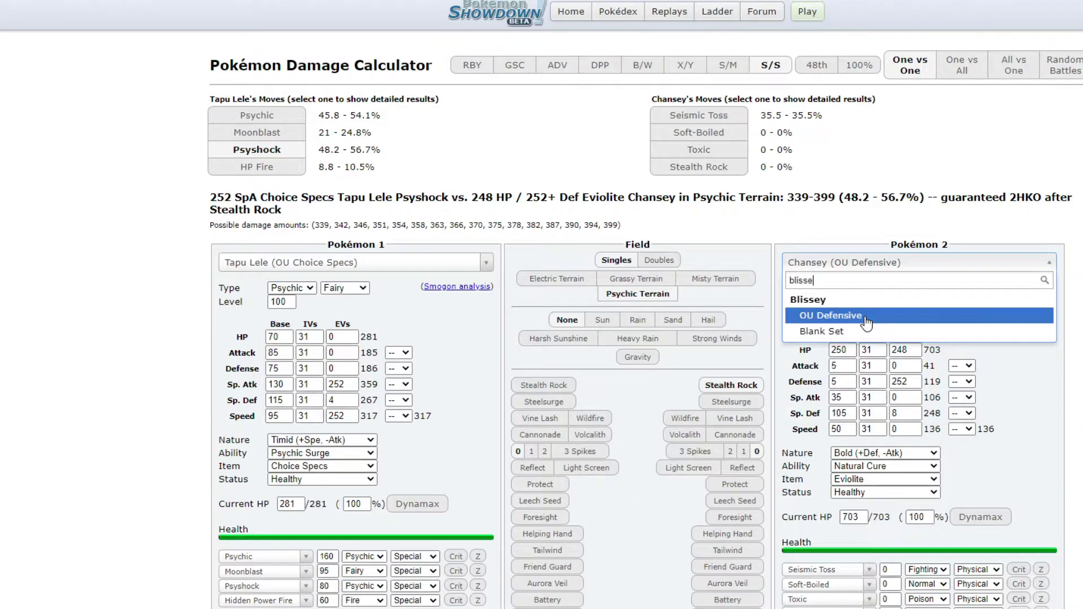
click(868, 322)
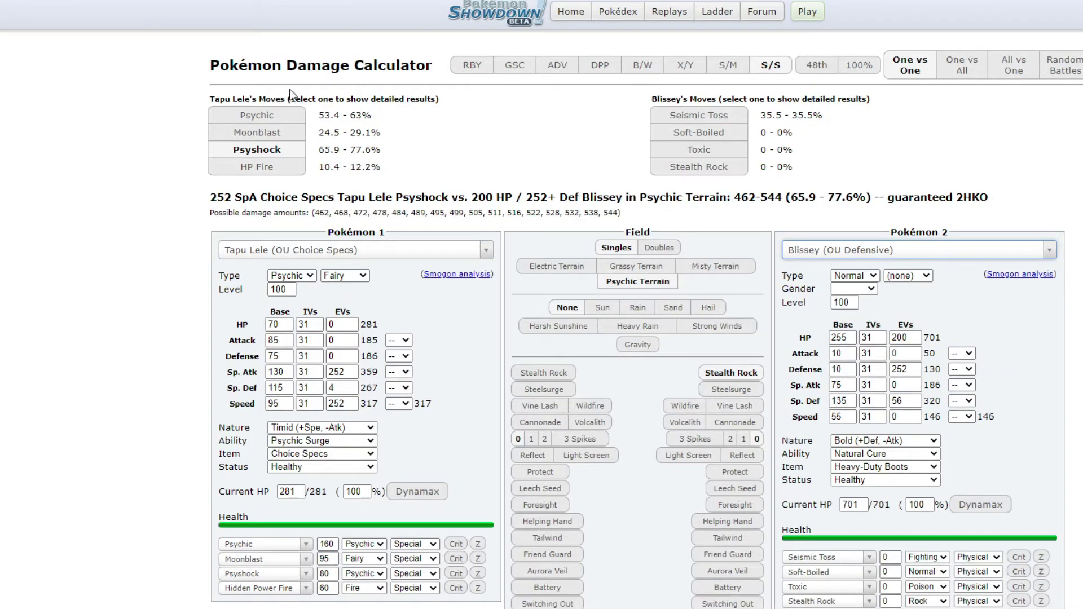
click(287, 117)
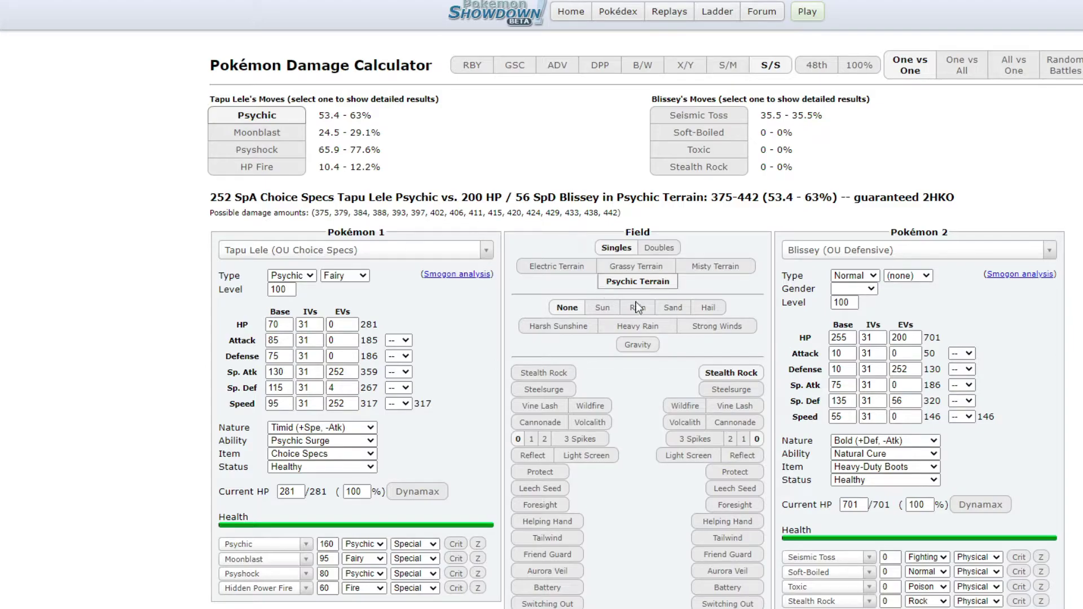
drag(210, 197, 907, 181)
click(907, 181)
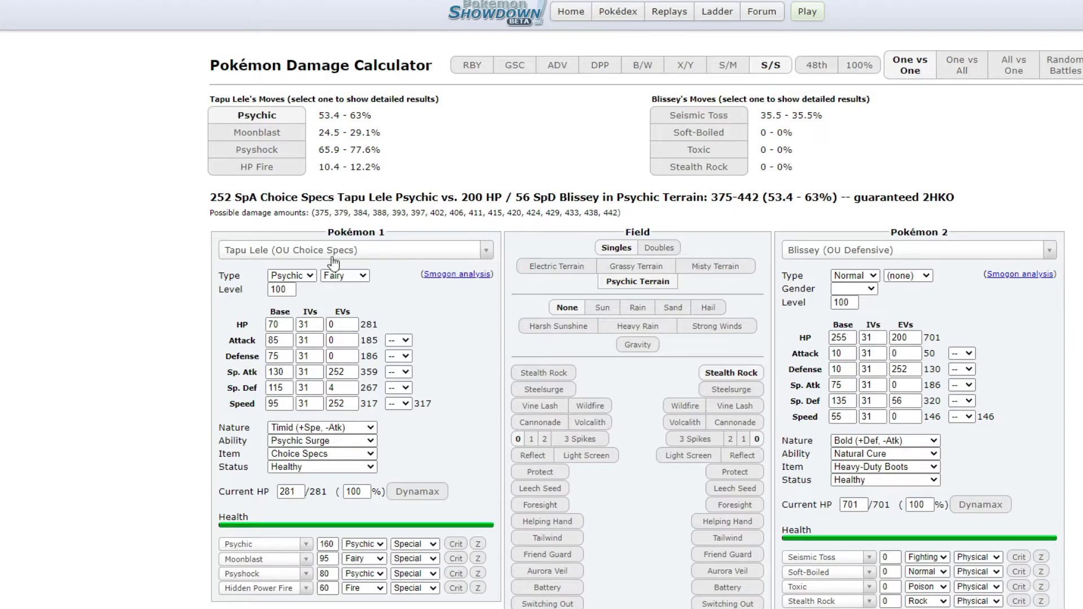
- Load Jirachi's OU Choice Scarf set as the opposing Pokémon and show the detailed result for Psychic
click(790, 251)
text(jirac)
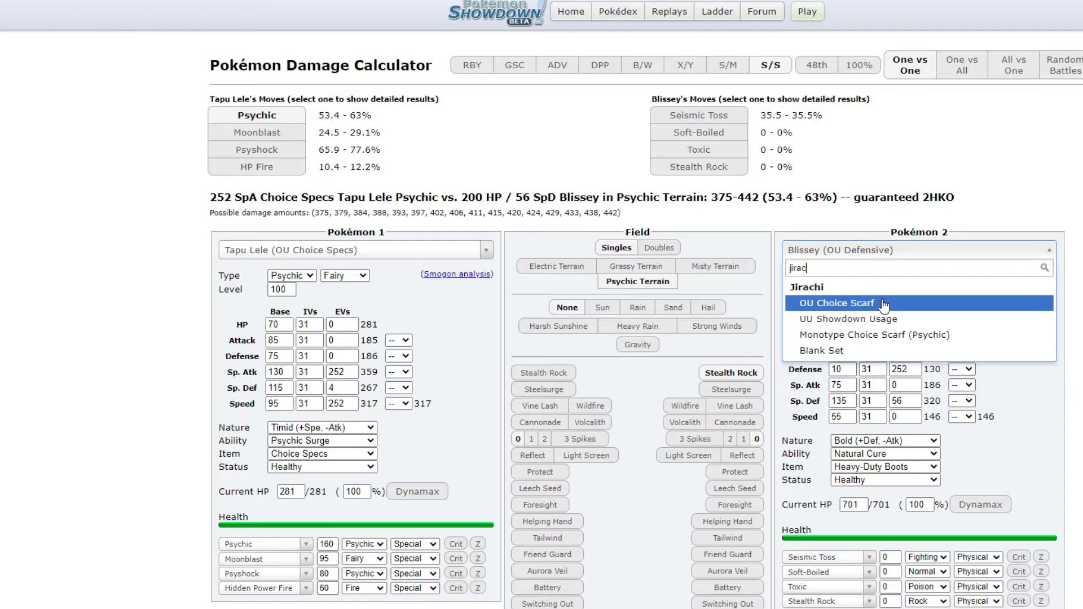
click(841, 303)
double_click(329, 115)
click(289, 115)
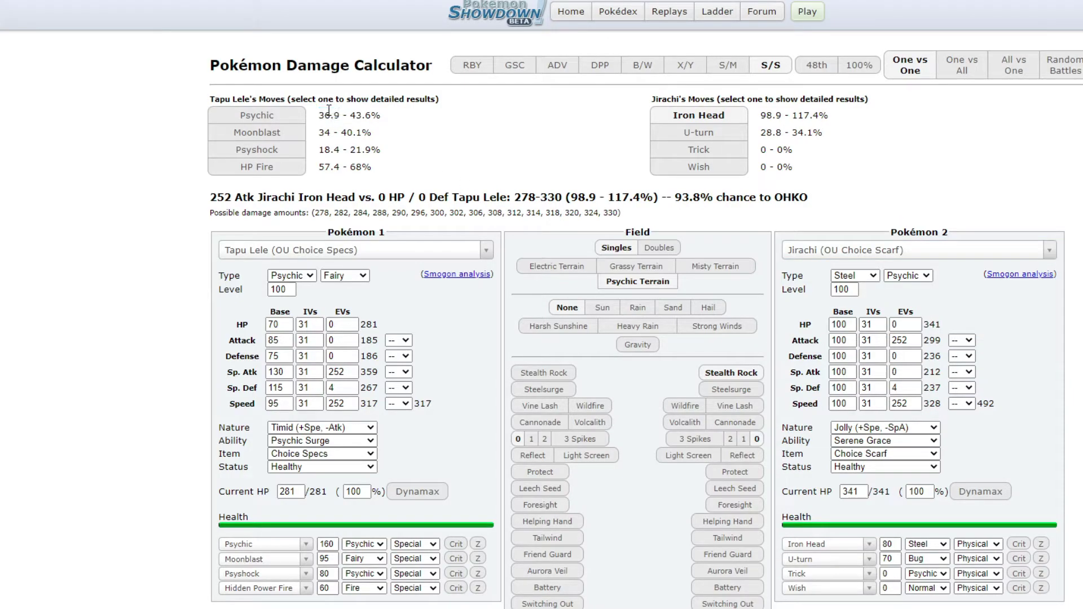
drag(506, 129, 728, 197)
click(630, 194)
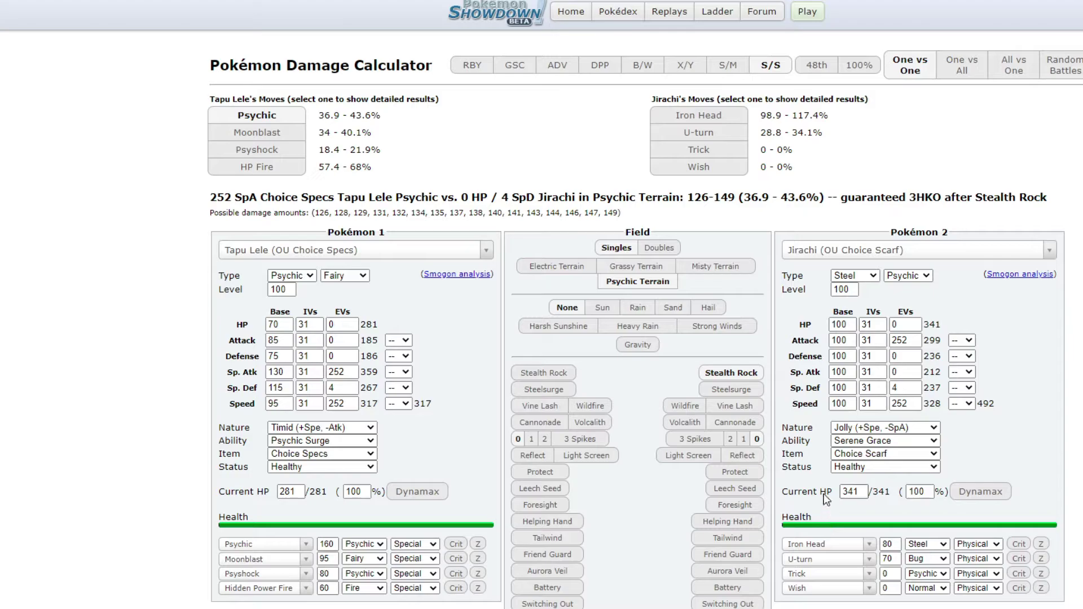
triple_click(806, 497)
click(806, 497)
click(802, 250)
drag(826, 211, 791, 197)
click(832, 169)
click(819, 194)
drag(601, 170, 621, 212)
click(601, 171)
drag(601, 170, 320, 190)
click(318, 79)
click(888, 243)
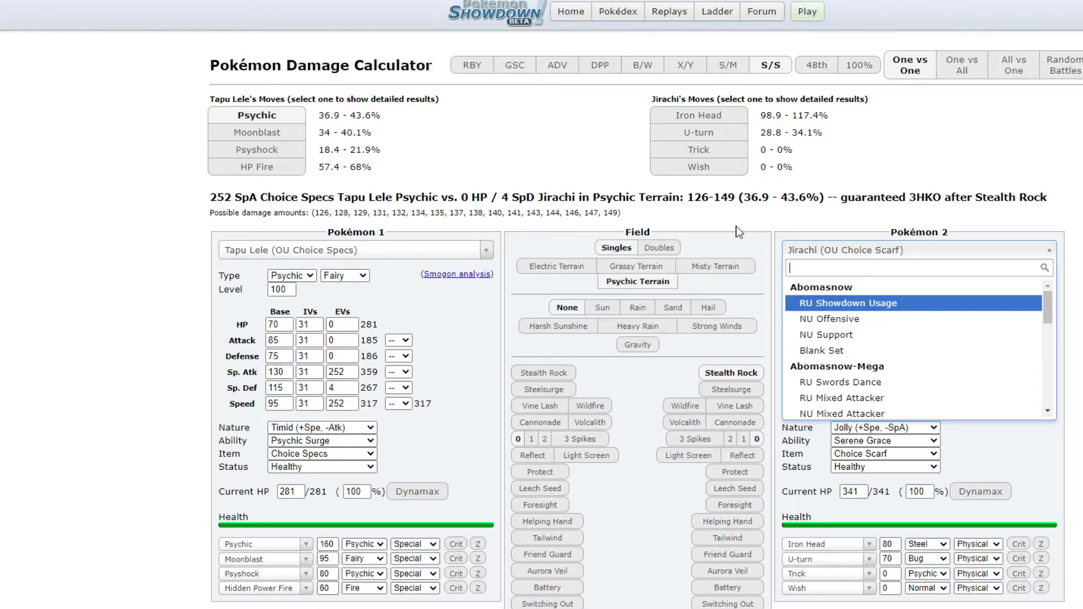
- Compare the detailed damage results of Tapu Lele's Psychic and Moonblast against Jirachi
click(308, 133)
click(301, 131)
click(299, 116)
click(299, 132)
double_click(288, 119)
click(436, 120)
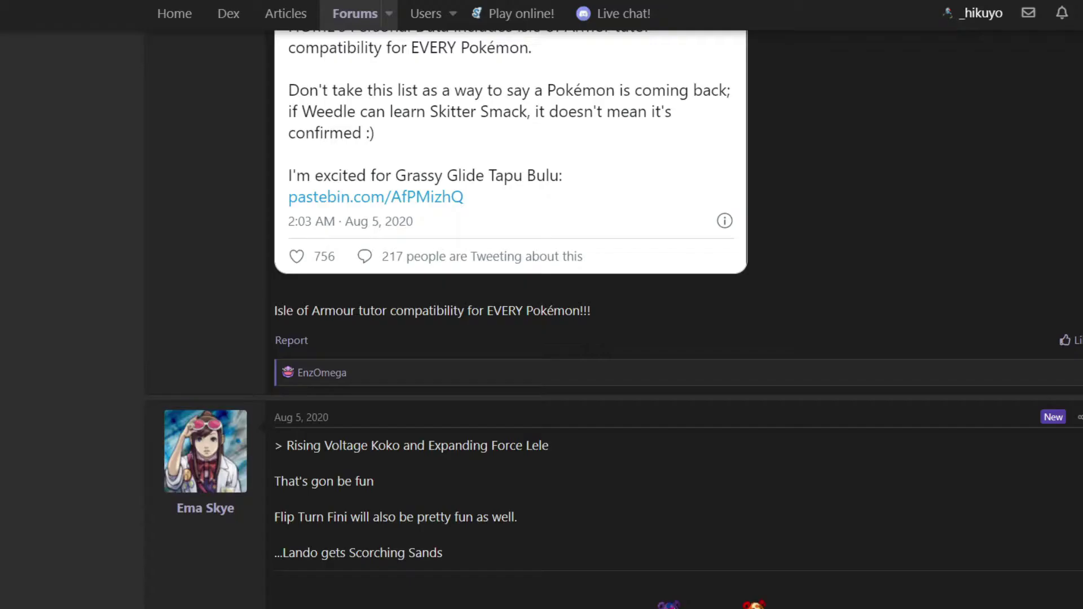
- Read the forum post about Rising Voltage Koko and Expanding Force Lele
scroll(631, 391, down, 3)
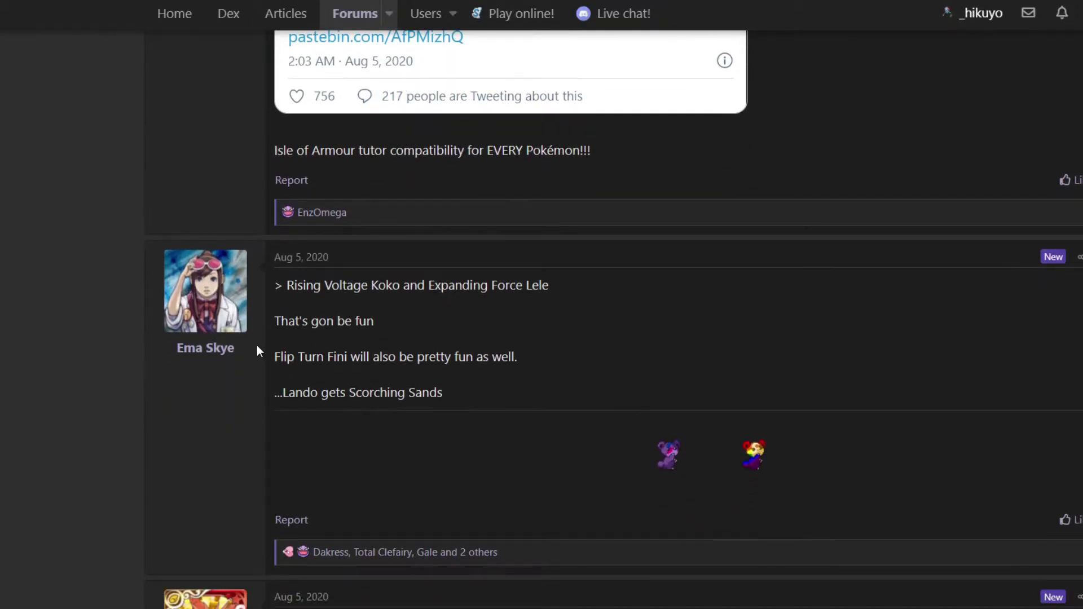
- Read the forum post's remarks about Flip Turn on Tapu Fini and Scorching Sands on Landorus
mouse_move(274, 357)
mouse_down()
mouse_move(350, 356)
mouse_move(274, 357)
mouse_up()
double_click(337, 357)
click(184, 451)
drag(350, 357, 276, 357)
double_click(337, 356)
drag(350, 357, 275, 357)
click(282, 358)
scroll(555, 440, down, 1)
drag(424, 346, 387, 347)
click(387, 347)
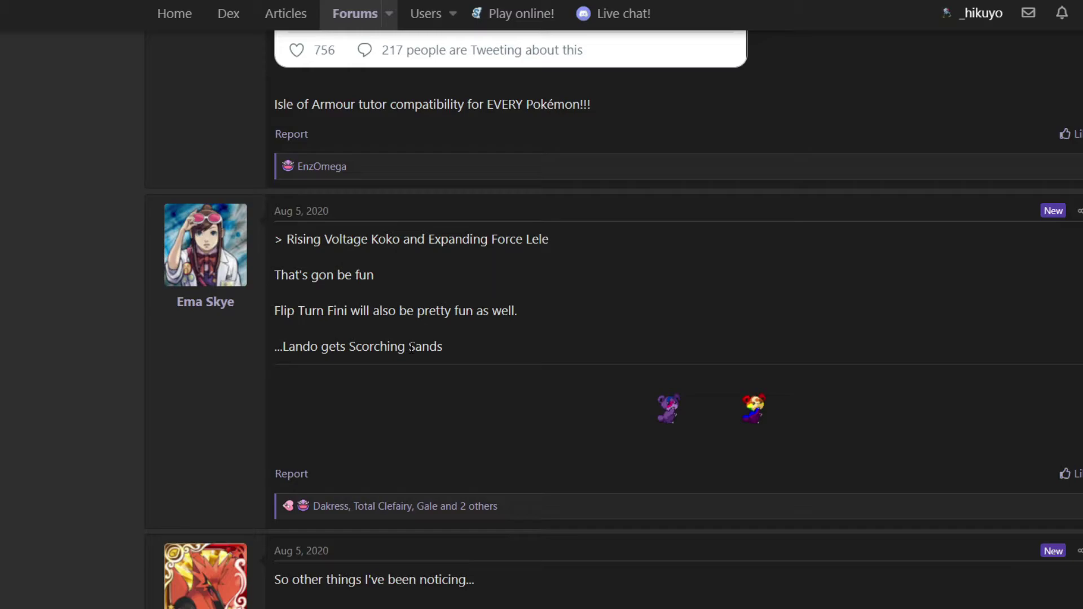
- Examine the following post's list of tutor moves, focusing on Dragonite's Dual Wingbeat and Scale Shot
scroll(445, 470, down, 4)
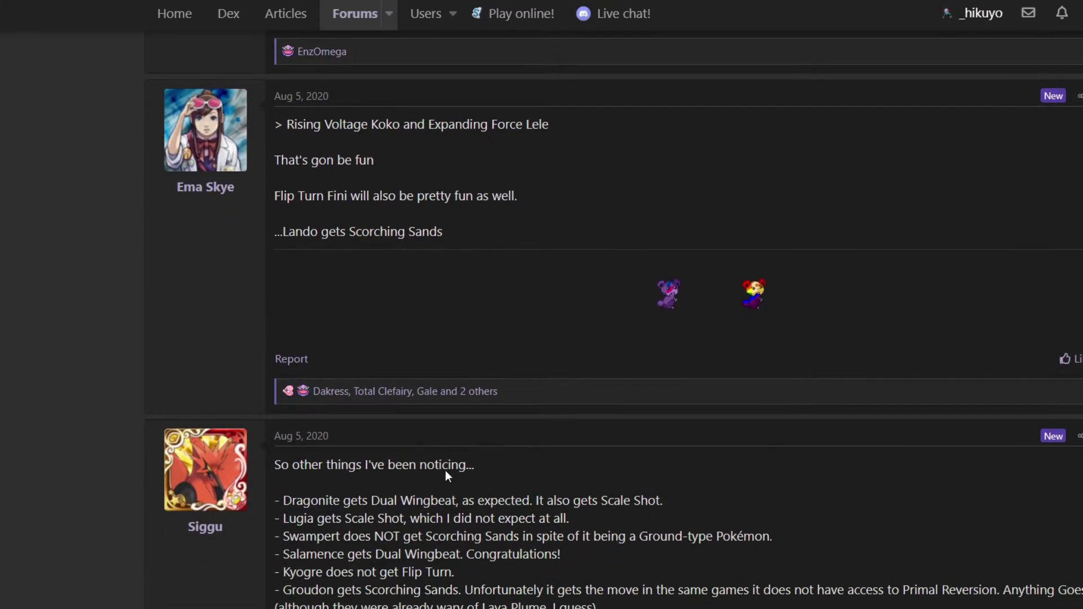
scroll(445, 475, down, 2)
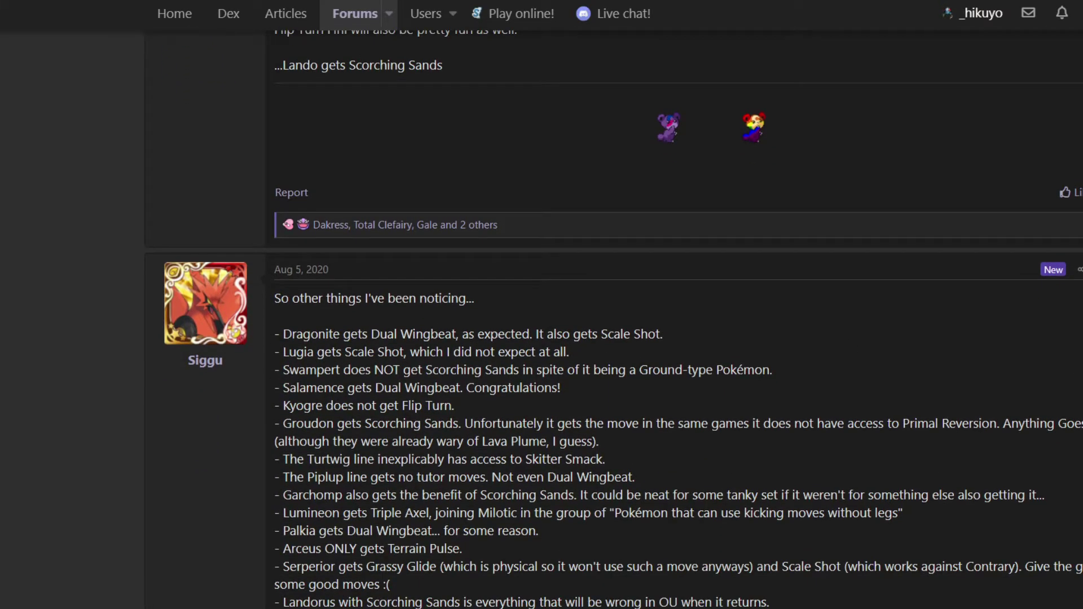
scroll(445, 475, down, 3)
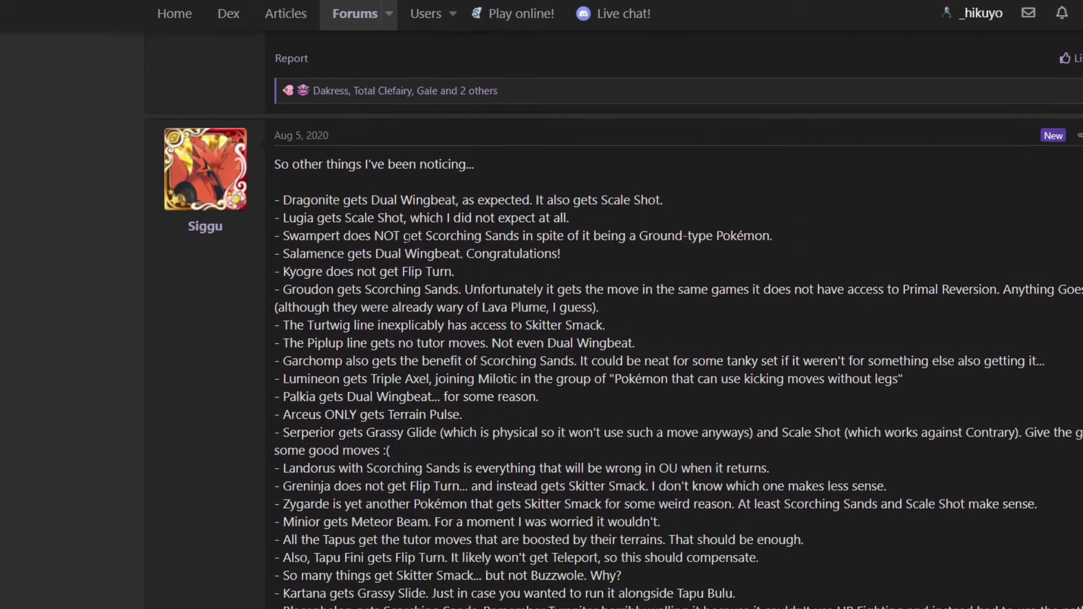
drag(371, 197, 455, 198)
click(449, 198)
scroll(561, 385, down, 1)
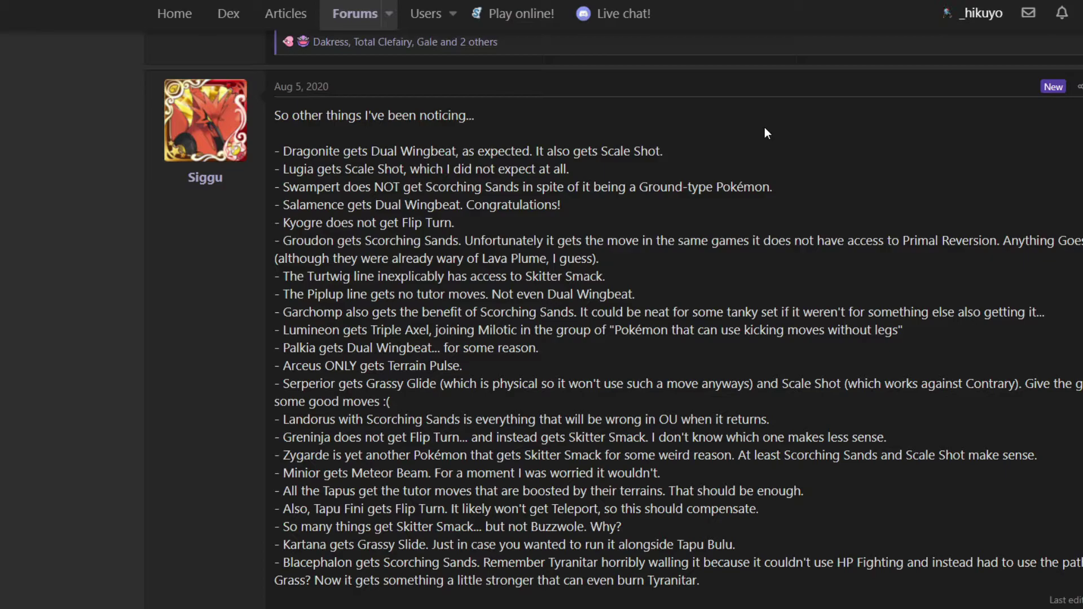
drag(660, 151, 601, 152)
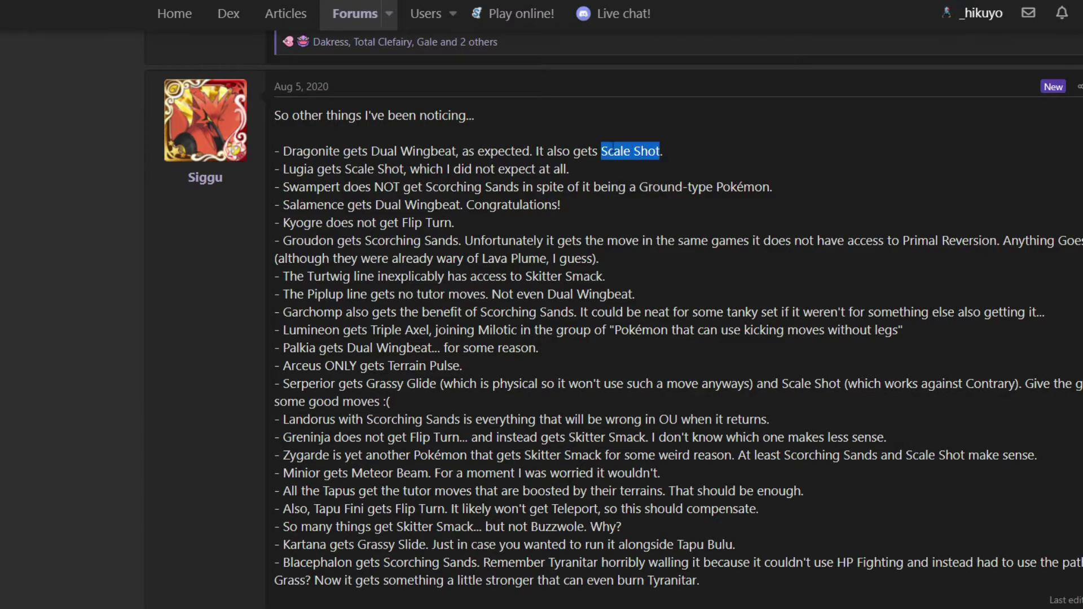
click(613, 145)
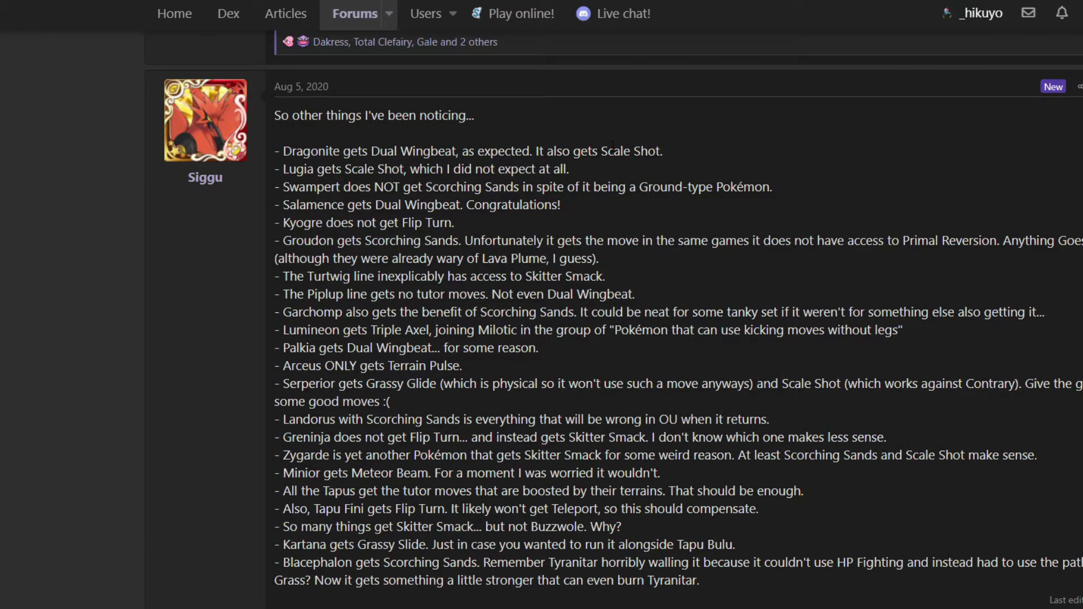